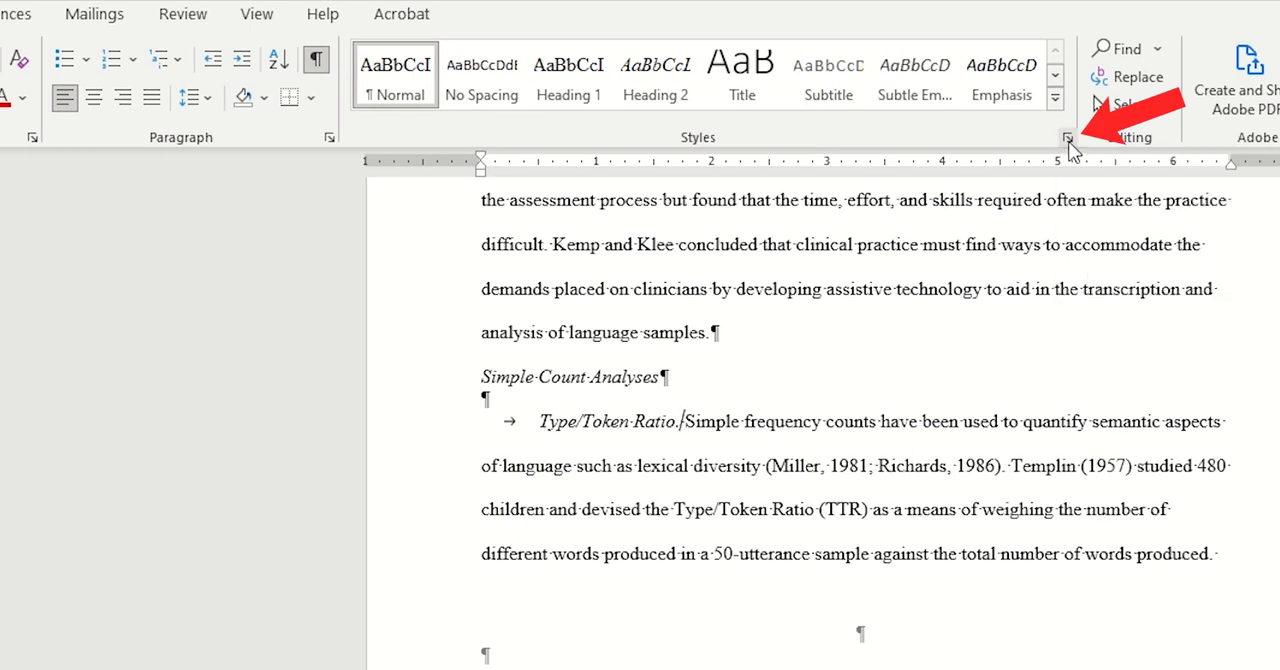
Open the full list of styles and add the Heading 3 style to the style gallery.
{"action": "left_click", "coordinate": [1068, 140]}
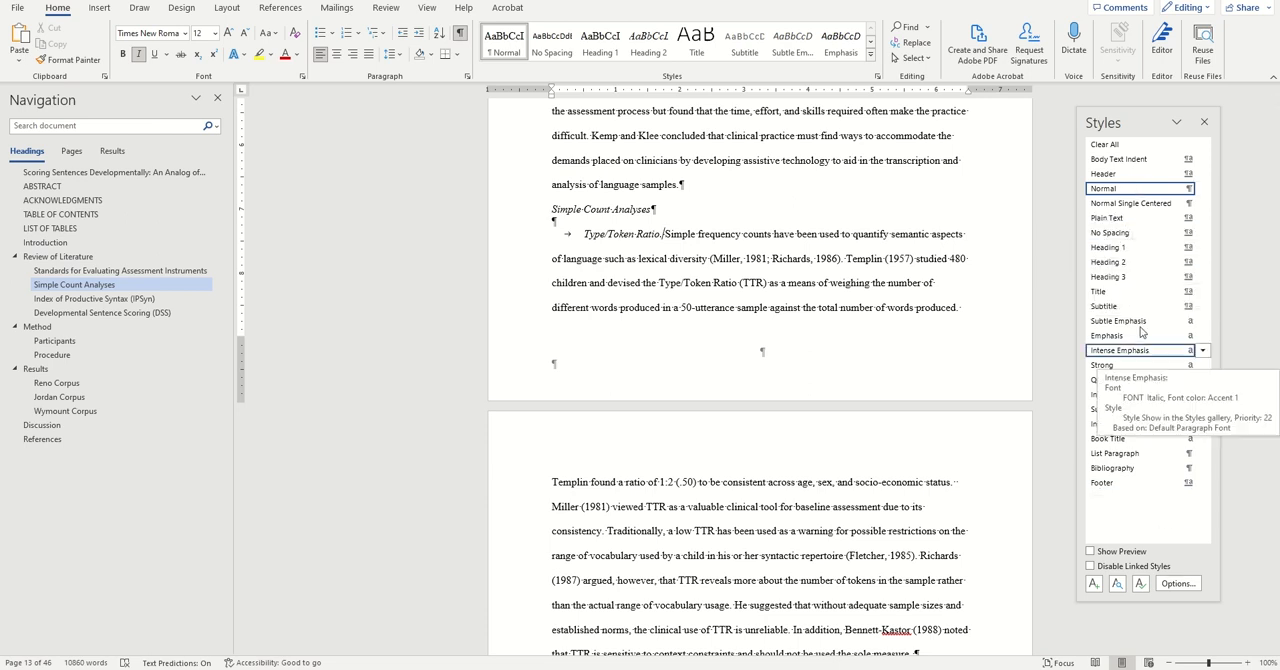
{"action": "left_click", "coordinate": [1202, 277]}
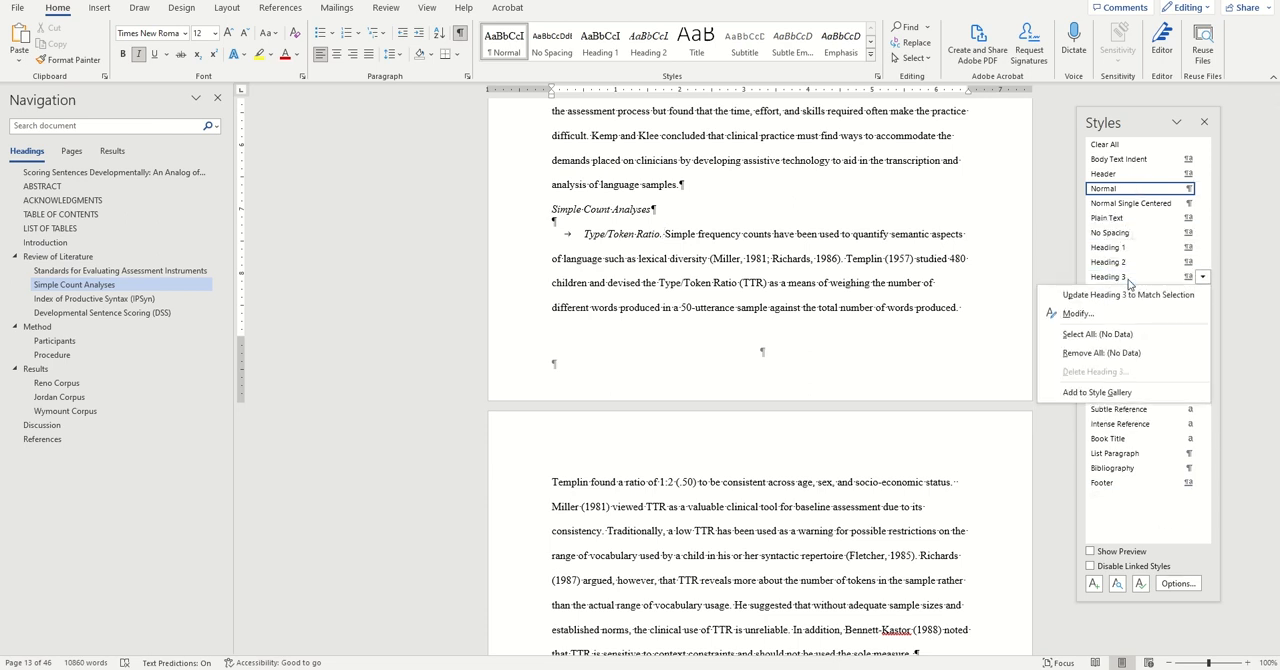
{"action": "left_click", "coordinate": [1116, 393]}
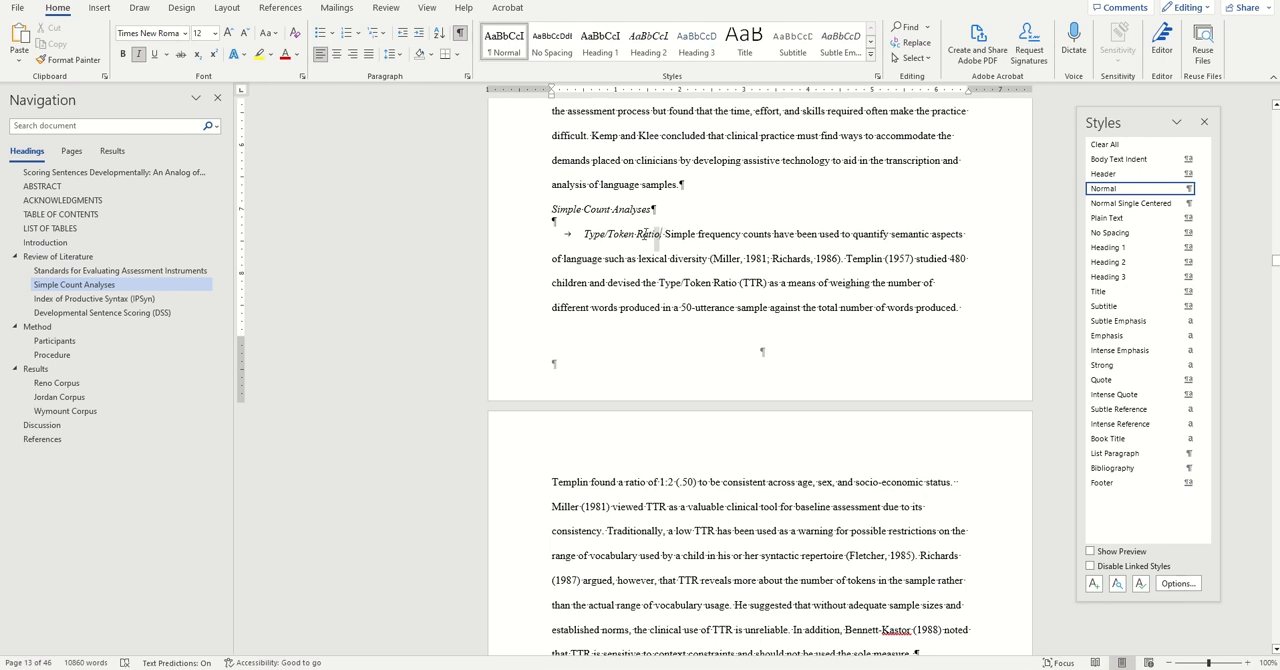
Split the paragraph after the italic title "Type/Token Ratio." so the body text starts a separate paragraph.
{"action": "left_click_drag", "start_coordinate": [657, 237], "coordinate": [584, 237]}
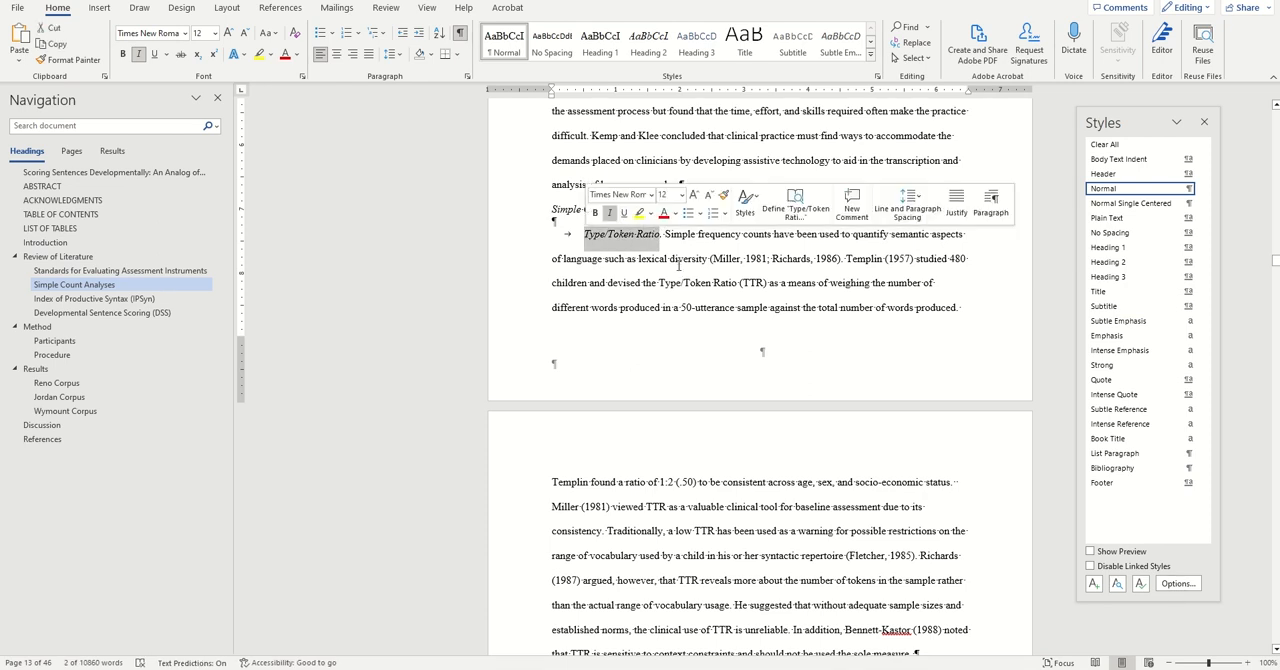
{"action": "left_click", "coordinate": [661, 234]}
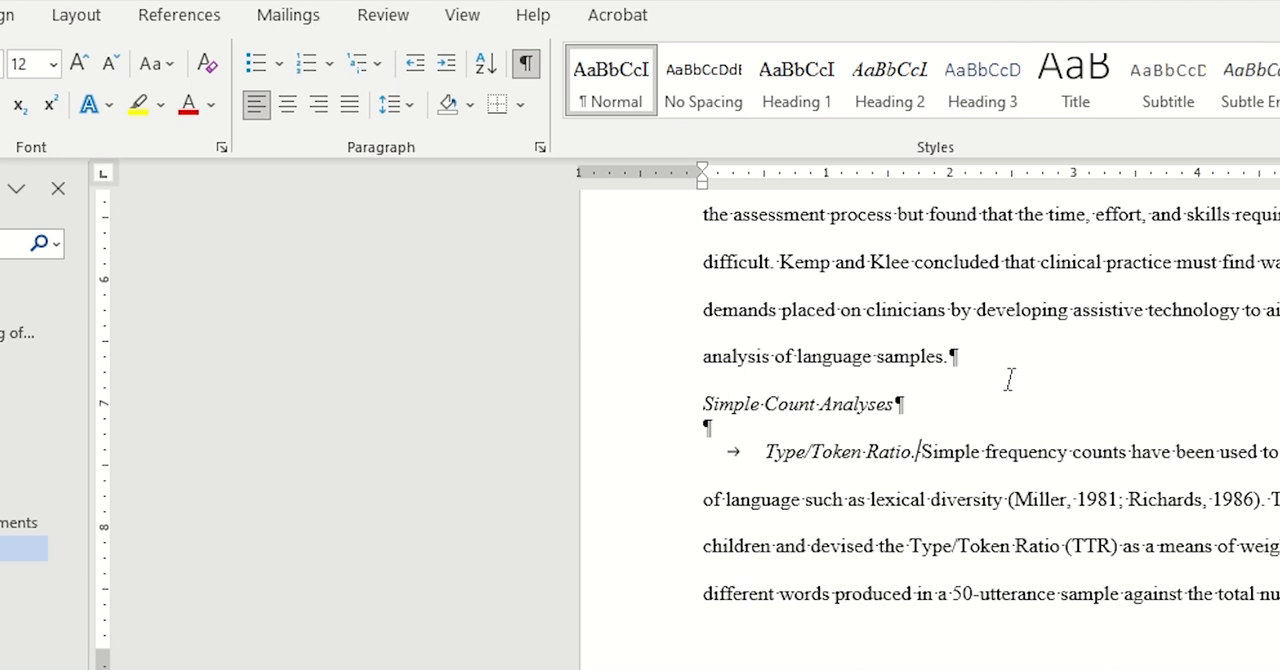
{"action": "left_click", "coordinate": [530, 65]}
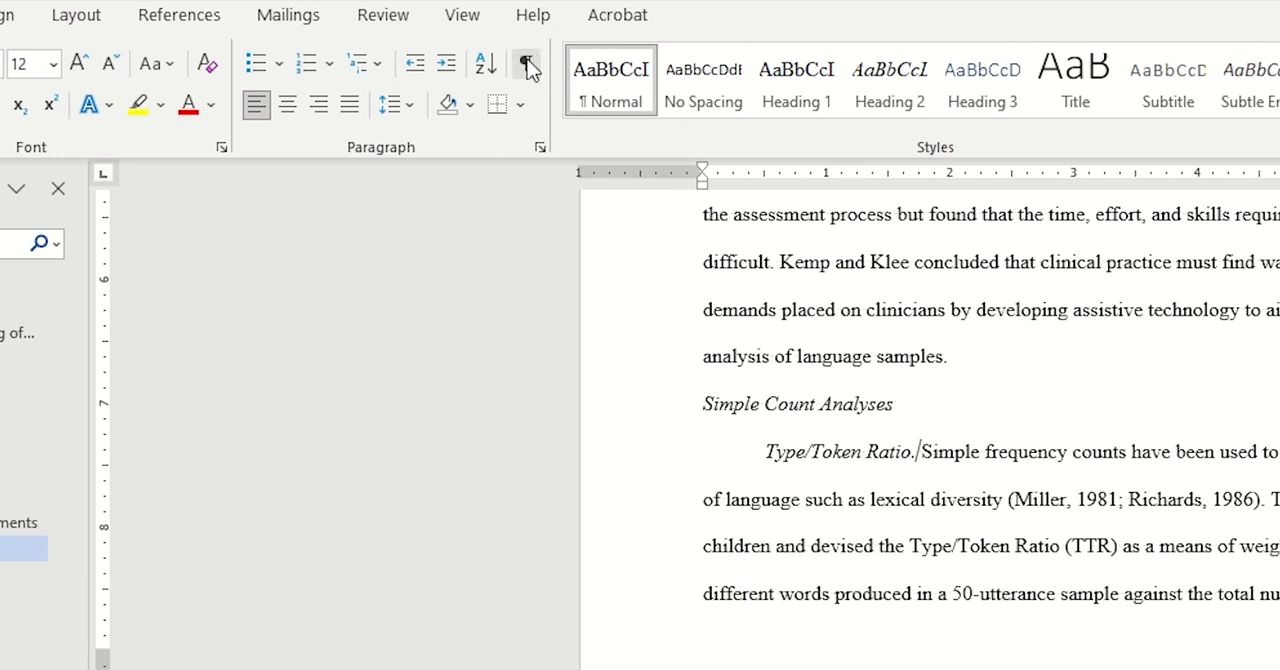
{"action": "left_click", "coordinate": [526, 63]}
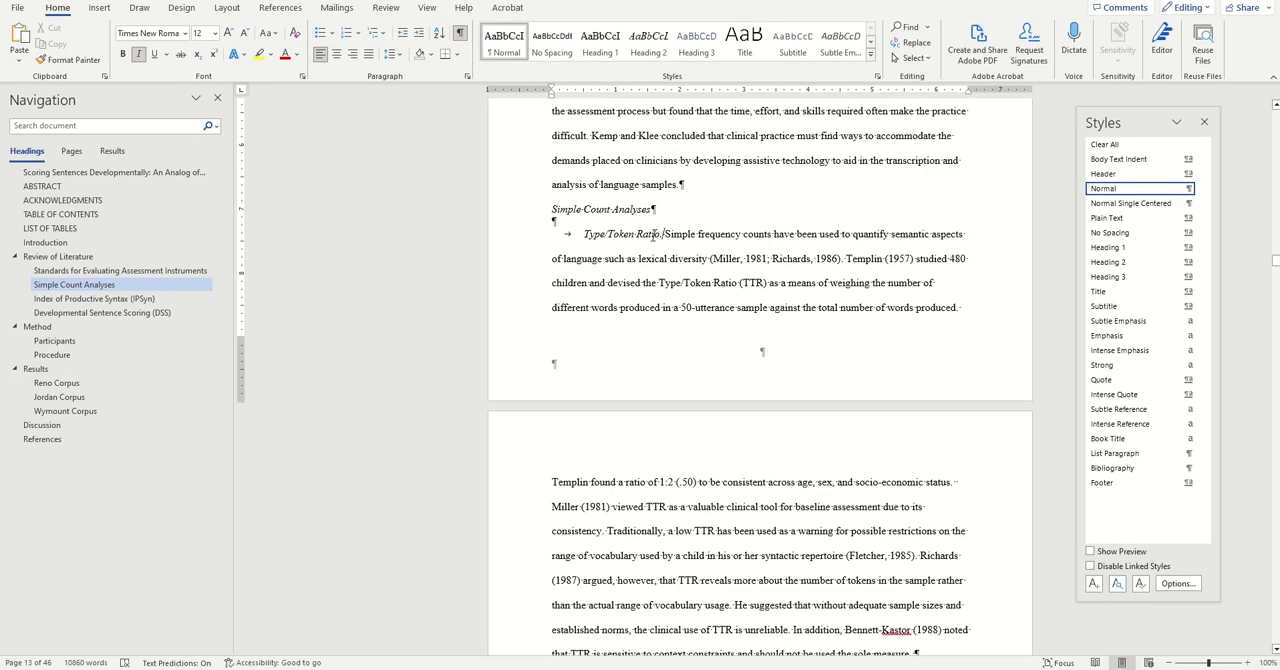
{"action": "scroll", "coordinate": [700, 276], "scroll_direction": "down", "scroll_amount": 1}
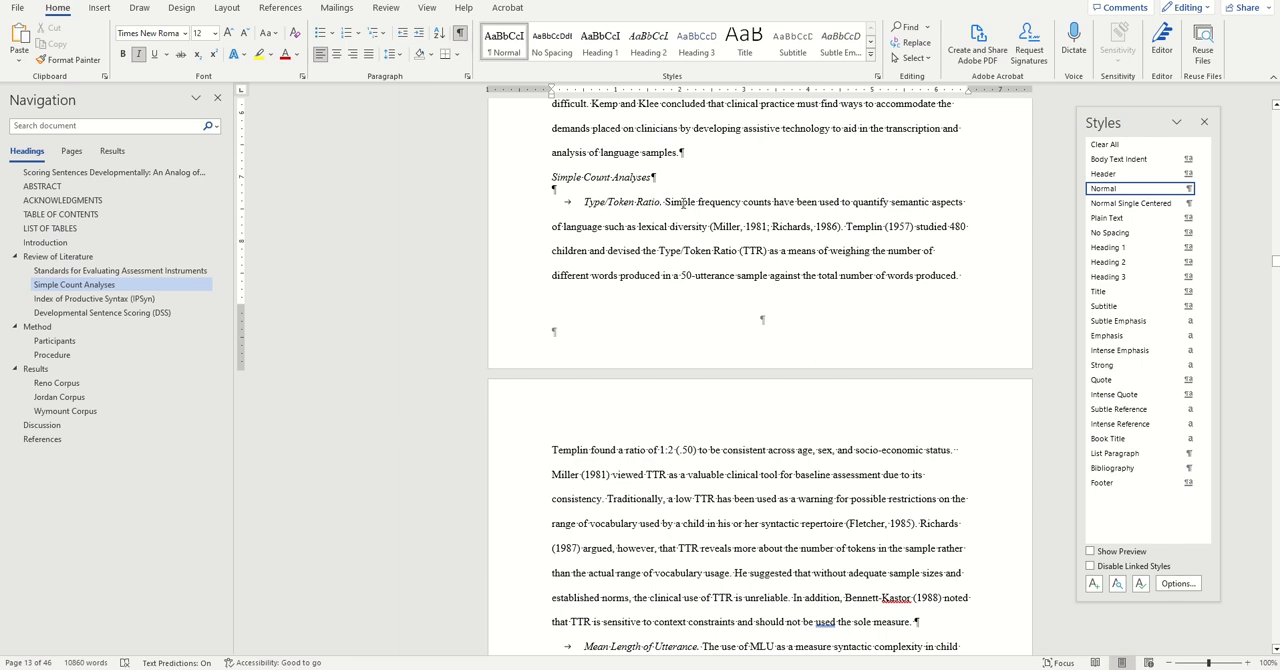
{"action": "key", "text": "Return"}
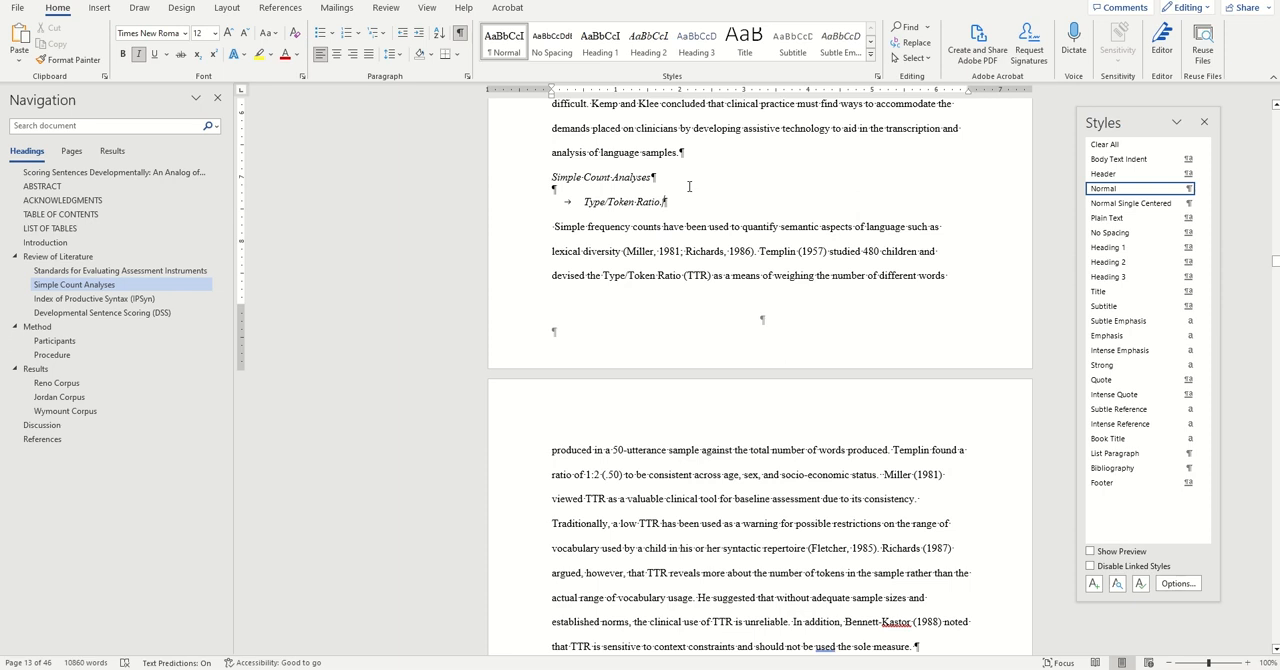
Update the Heading 3 style to match the formatting of the "Type/Token Ratio." title.
{"action": "right_click", "coordinate": [701, 49]}
{"action": "left_click", "coordinate": [721, 58]}
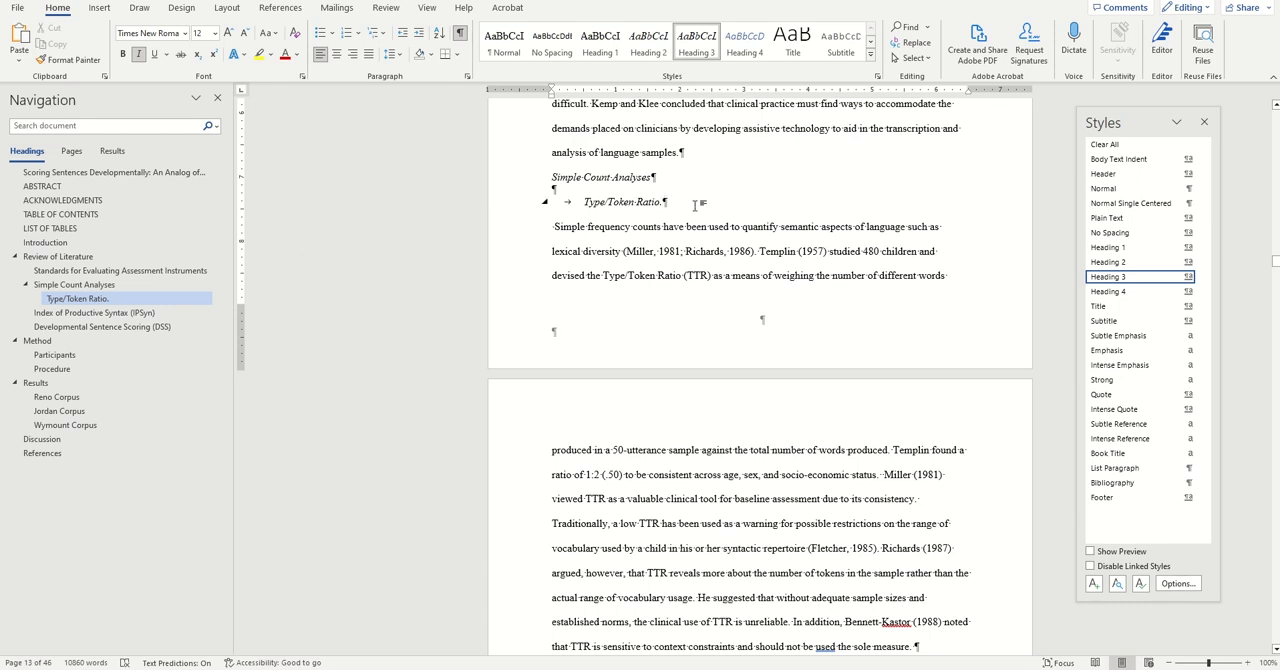
Rejoin the "Type/Token Ratio." heading with its body text using a style separator, and select the hidden paragraph mark between them.
{"action": "key", "text": "ctrl+alt+Return"}
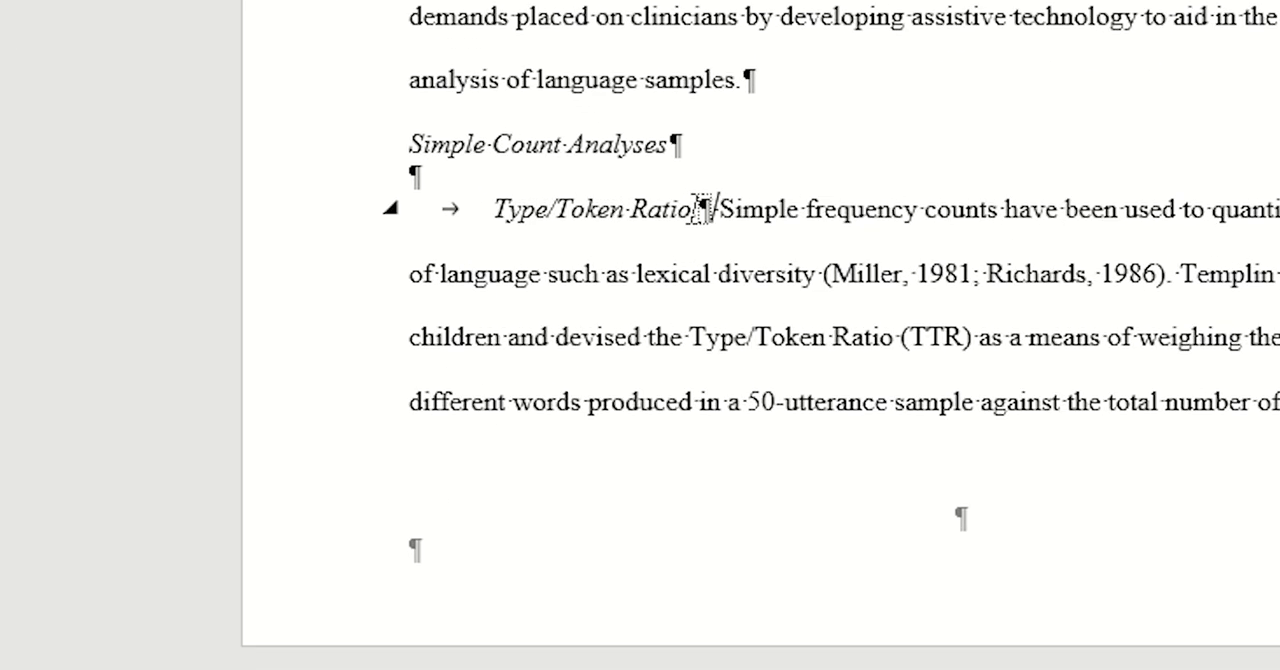
{"action": "left_click_drag", "start_coordinate": [694, 209], "coordinate": [713, 212]}
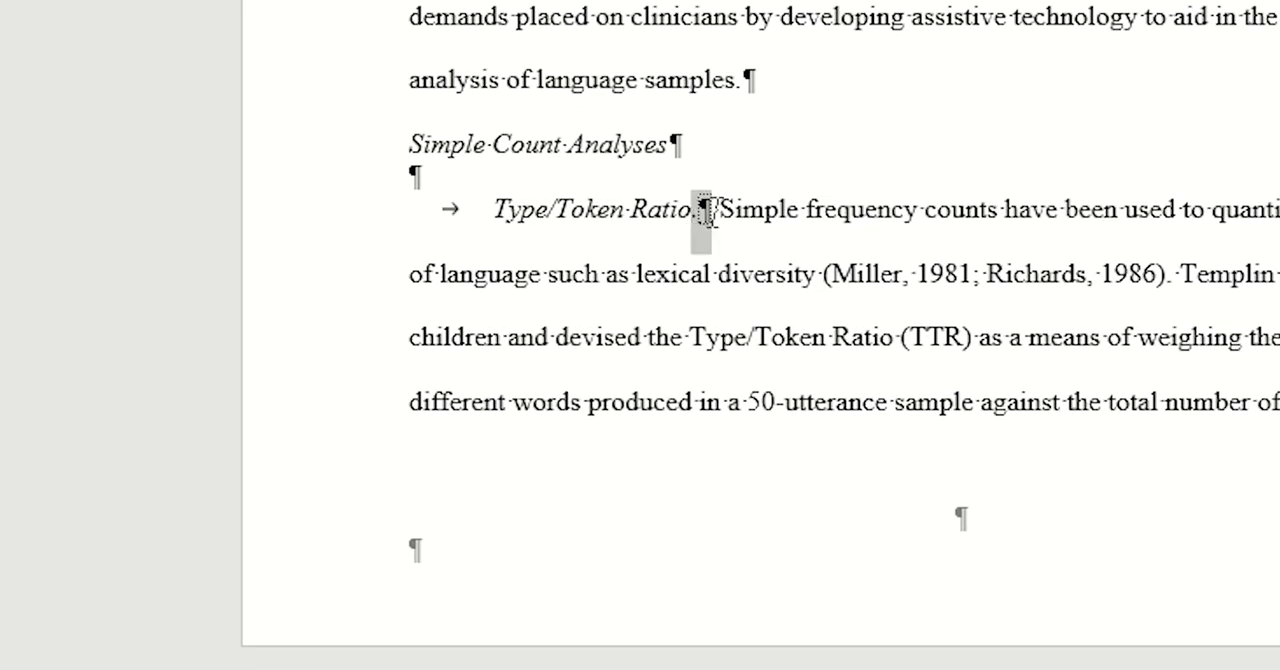
{"action": "left_click", "coordinate": [766, 212]}
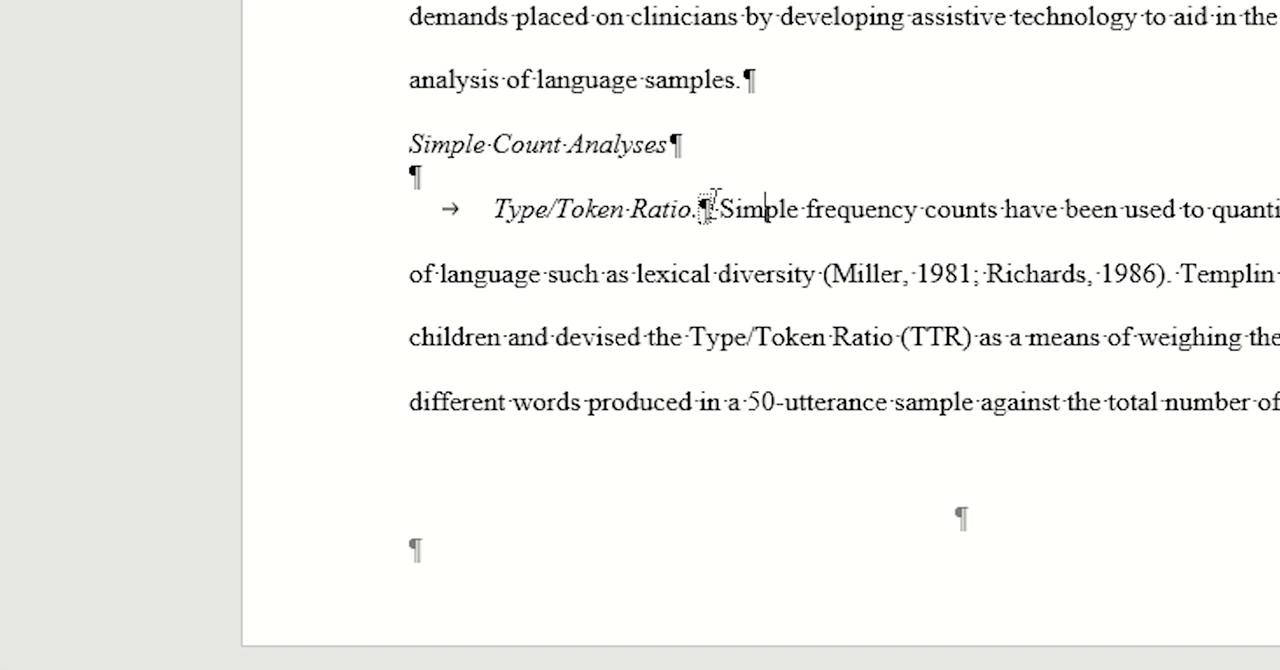
{"action": "left_click_drag", "start_coordinate": [714, 206], "coordinate": [702, 207]}
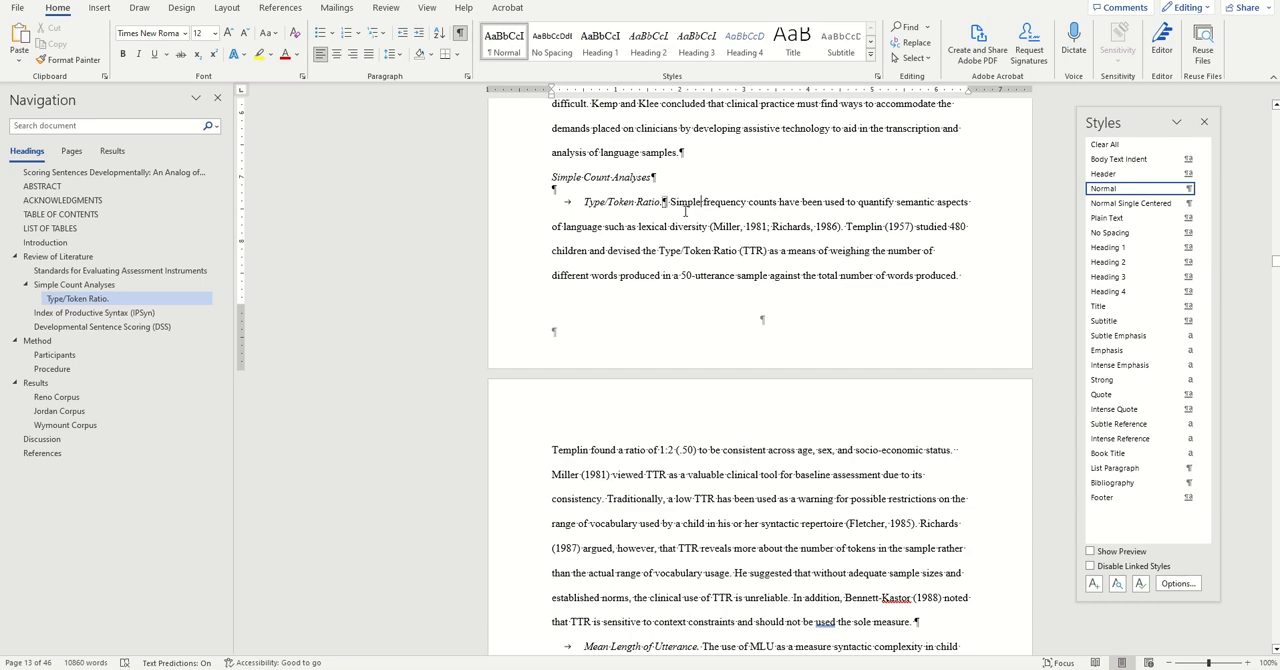
Make "Mean Length of Utterance." a Heading 3 that runs inline with its body text through a style separator.
{"action": "scroll", "coordinate": [685, 211], "scroll_direction": "down", "scroll_amount": 3}
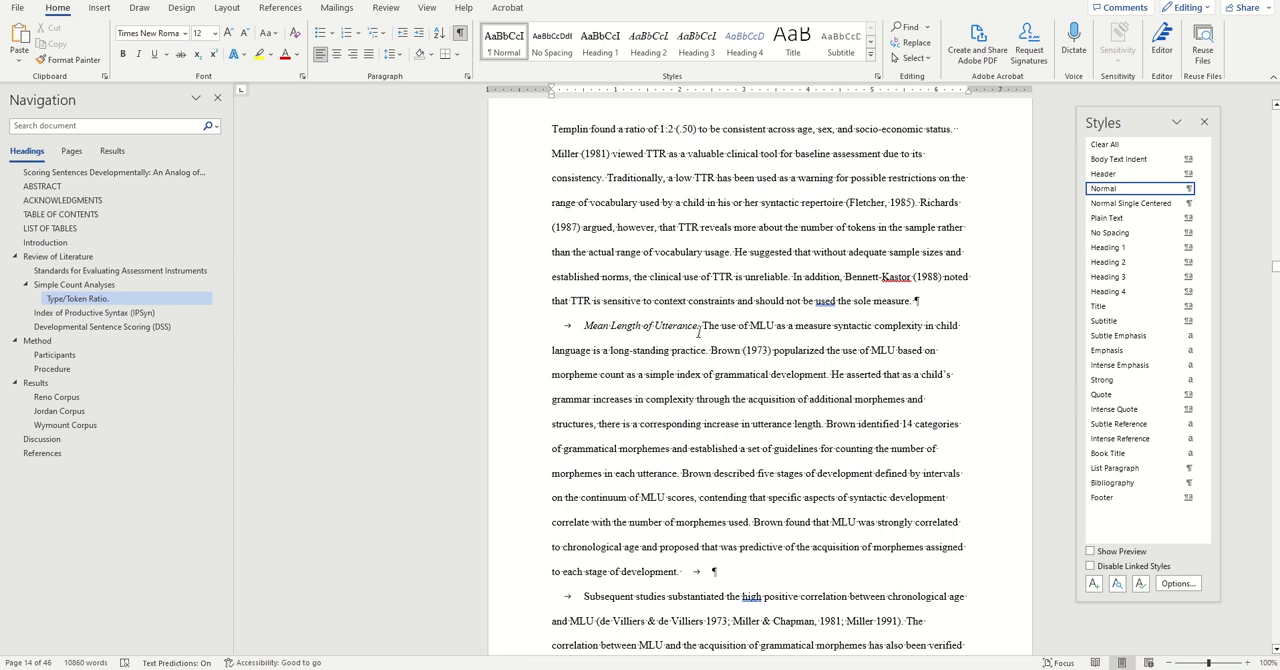
{"action": "left_click", "coordinate": [702, 325]}
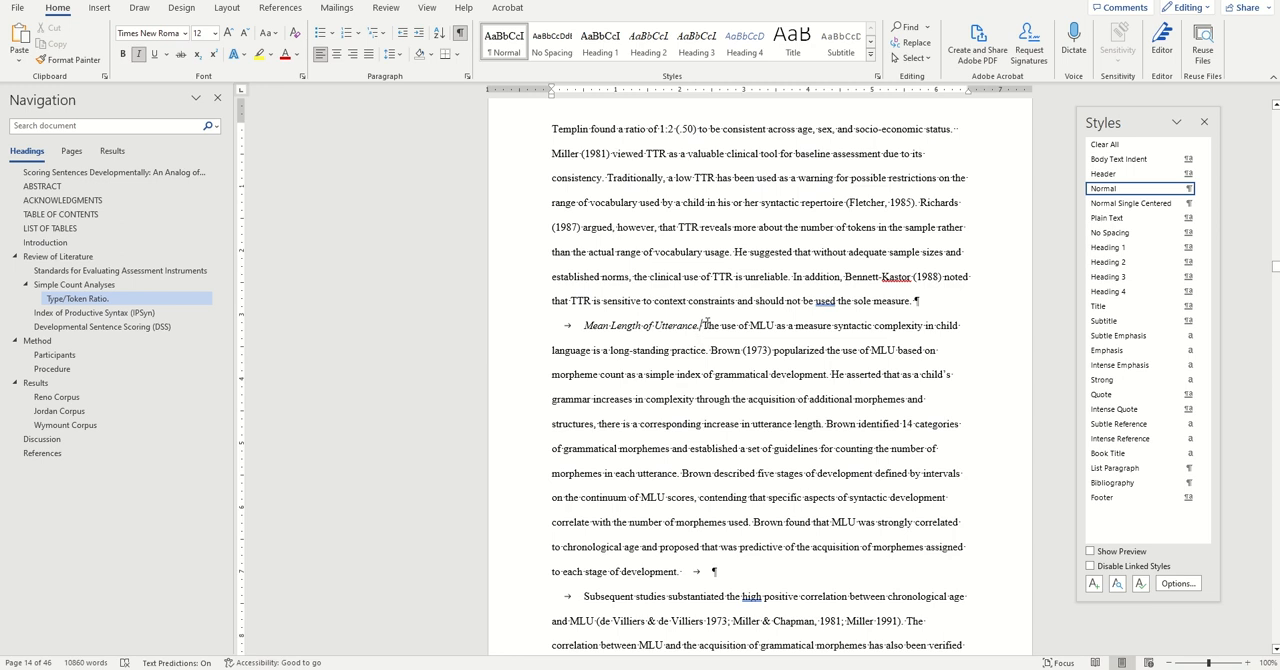
{"action": "key", "text": "Return"}
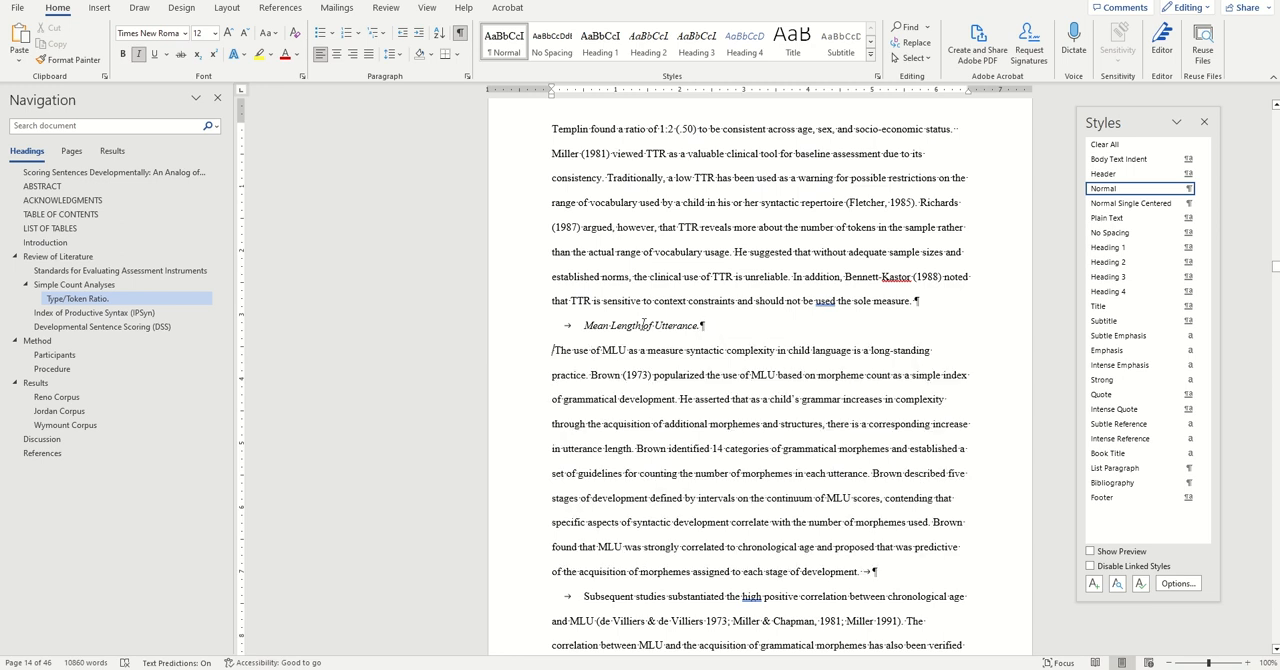
{"action": "key", "text": "ctrl+alt+3"}
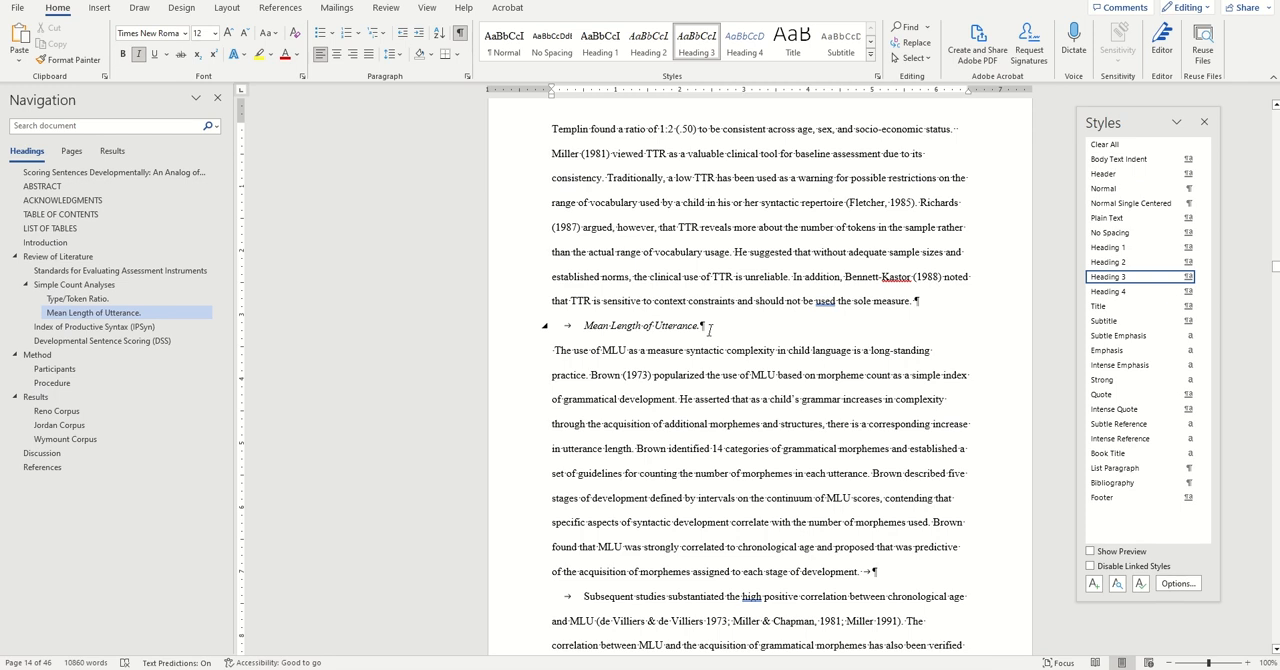
{"action": "key", "text": "Delete"}
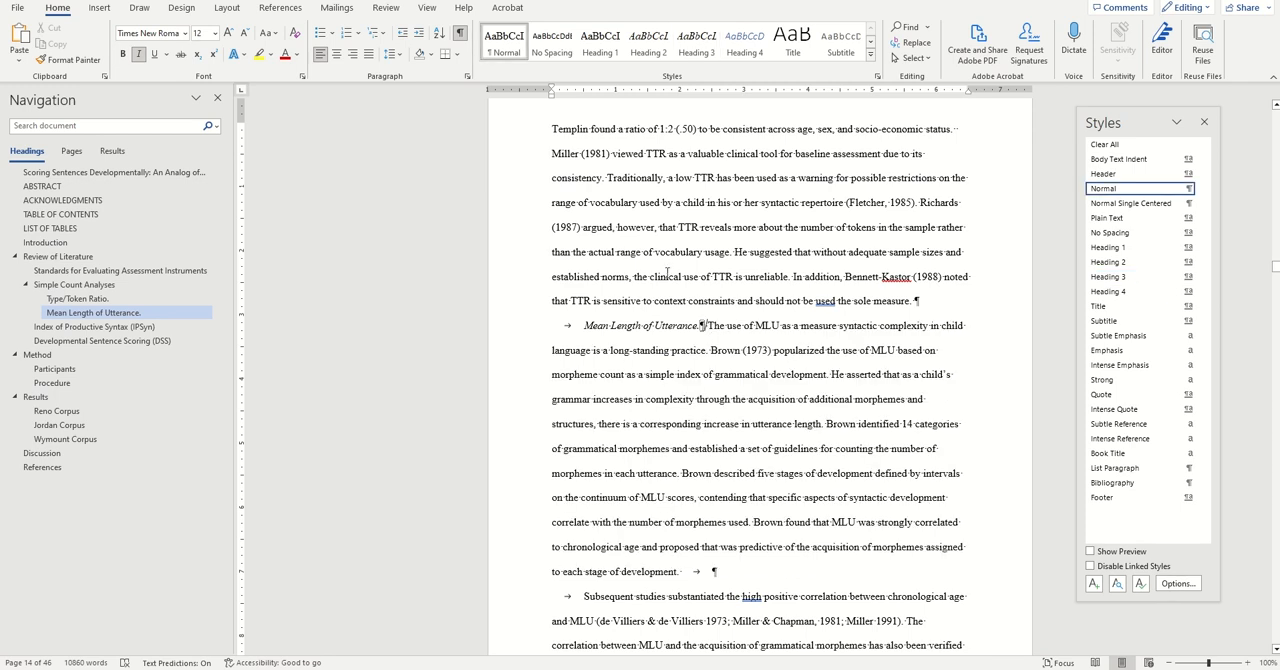
Split "Development of DSS." from its body text and apply Heading 3 to it.
{"action": "scroll", "coordinate": [667, 272], "scroll_direction": "down", "scroll_amount": 12}
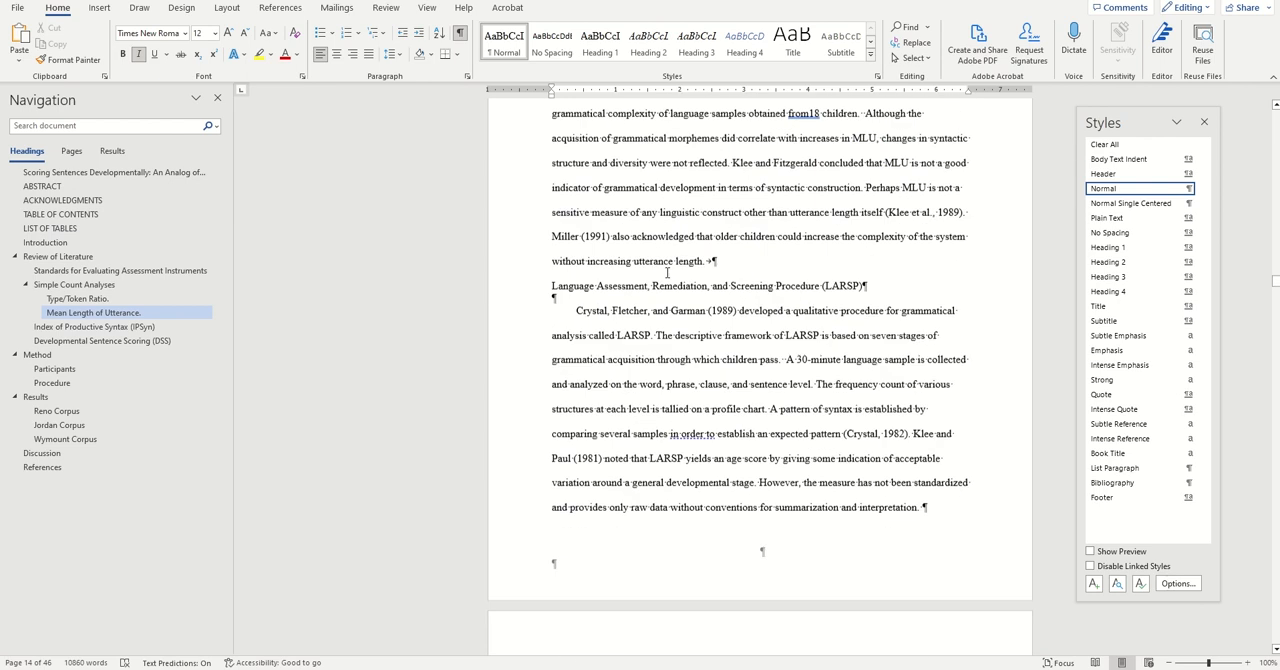
{"action": "scroll", "coordinate": [667, 272], "scroll_direction": "down", "scroll_amount": 7}
{"action": "scroll", "coordinate": [667, 272], "scroll_direction": "down", "scroll_amount": 12}
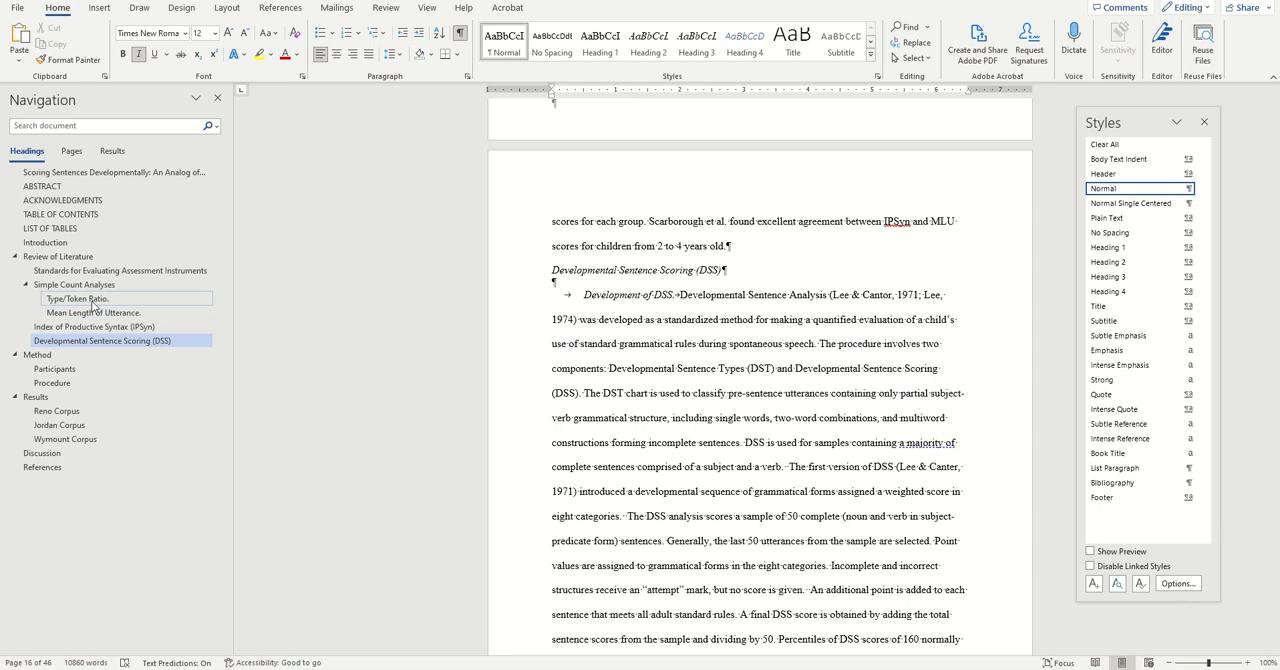
{"action": "left_click", "coordinate": [676, 296]}
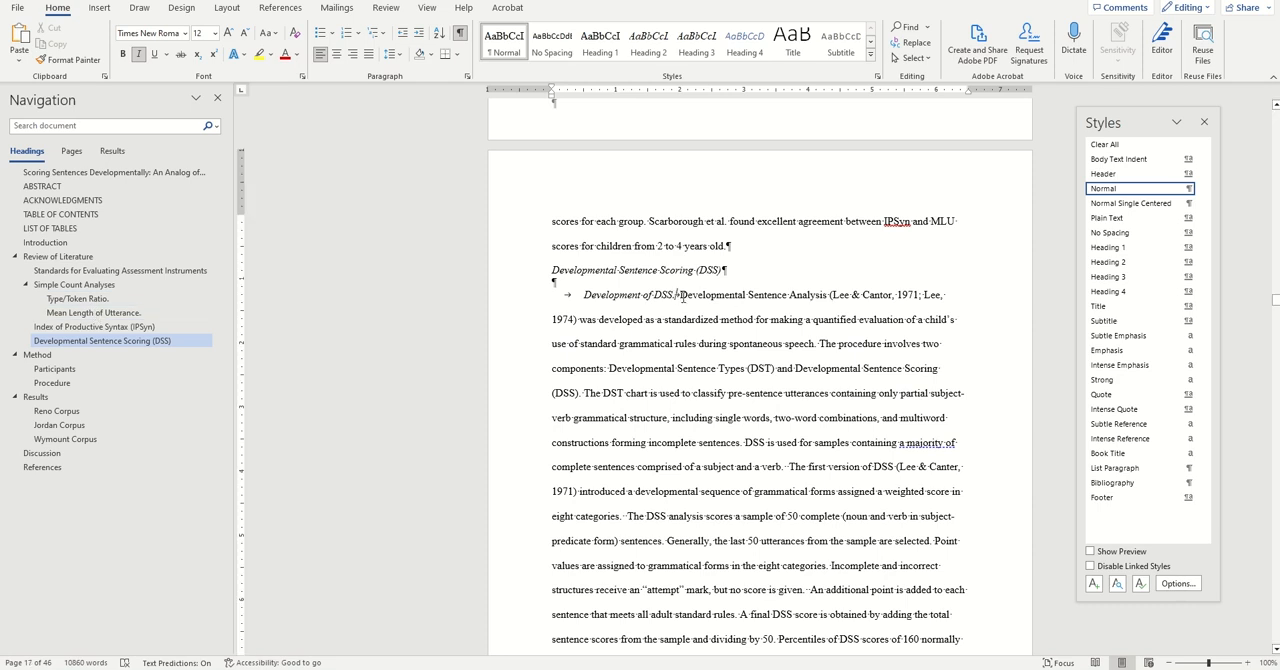
{"action": "key", "text": "Return"}
{"action": "key", "text": "Tab"}
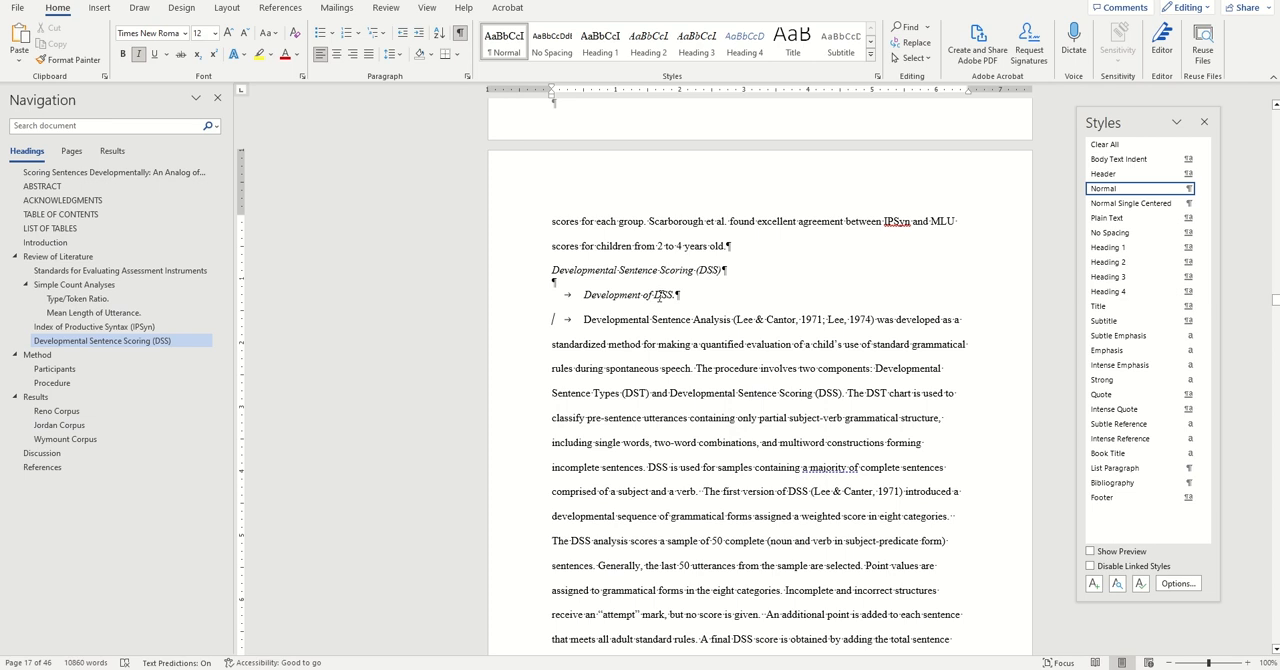
{"action": "left_click", "coordinate": [696, 45]}
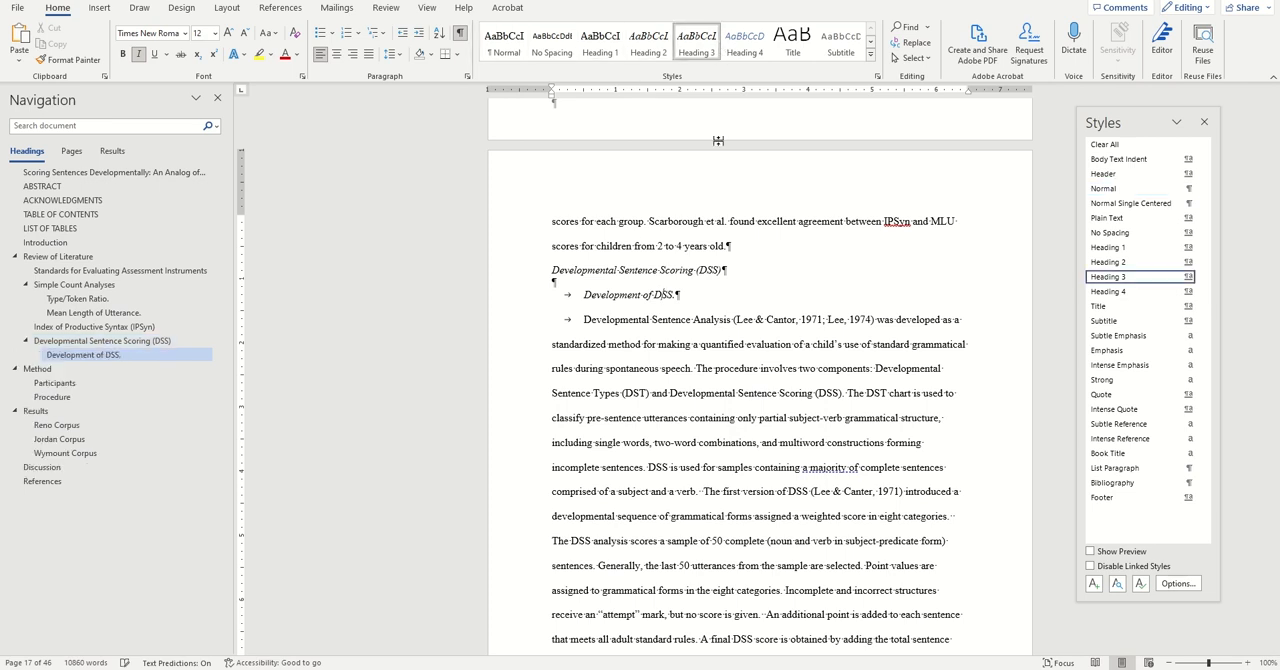
Apply Heading 3 to the remaining run-in titles, from "DSS Validity." through "File Format.", keeping each separate from its body text style.
{"action": "scroll", "coordinate": [644, 324], "scroll_direction": "down", "scroll_amount": 10}
{"action": "scroll", "coordinate": [644, 324], "scroll_direction": "down", "scroll_amount": 20}
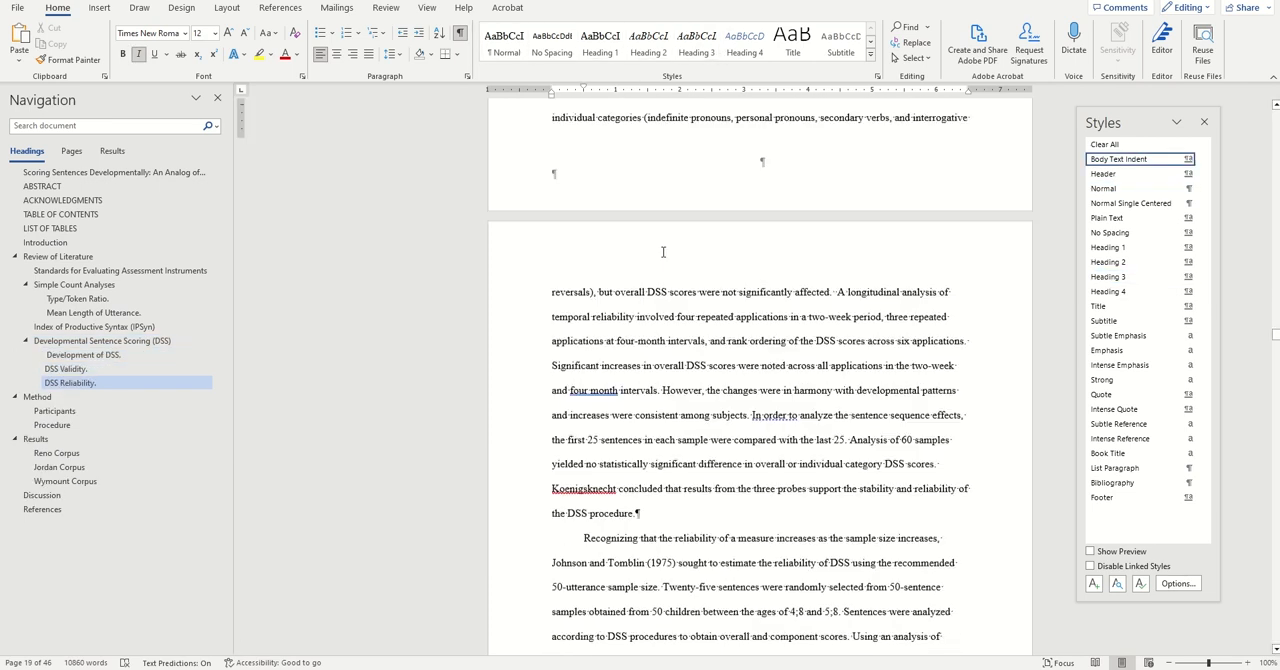
{"action": "scroll", "coordinate": [585, 165], "scroll_direction": "down", "scroll_amount": 12}
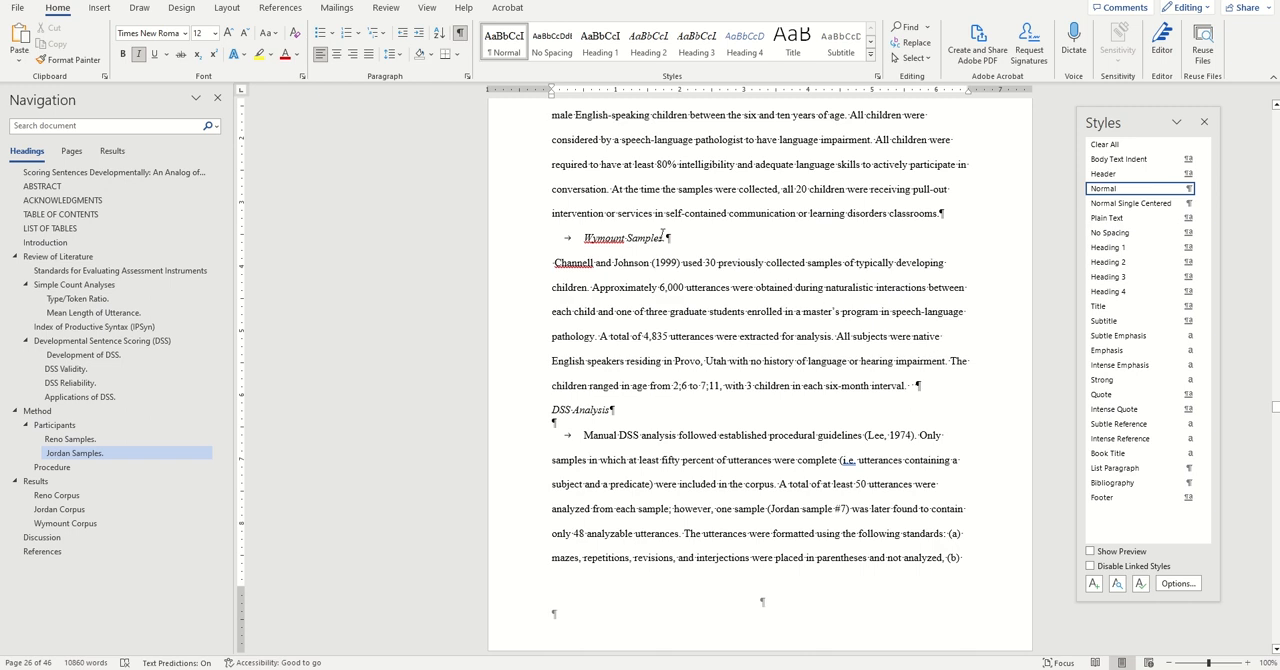
{"action": "left_click", "coordinate": [635, 284]}
{"action": "scroll", "coordinate": [945, 288], "scroll_direction": "down", "scroll_amount": 20}
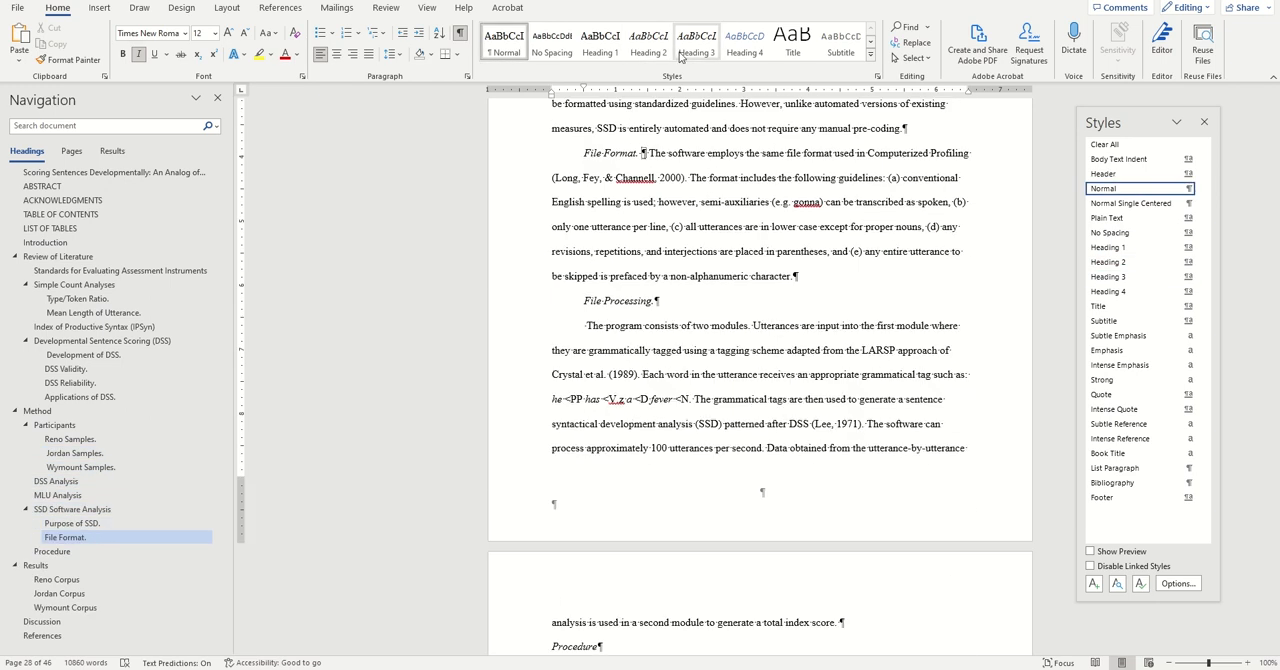